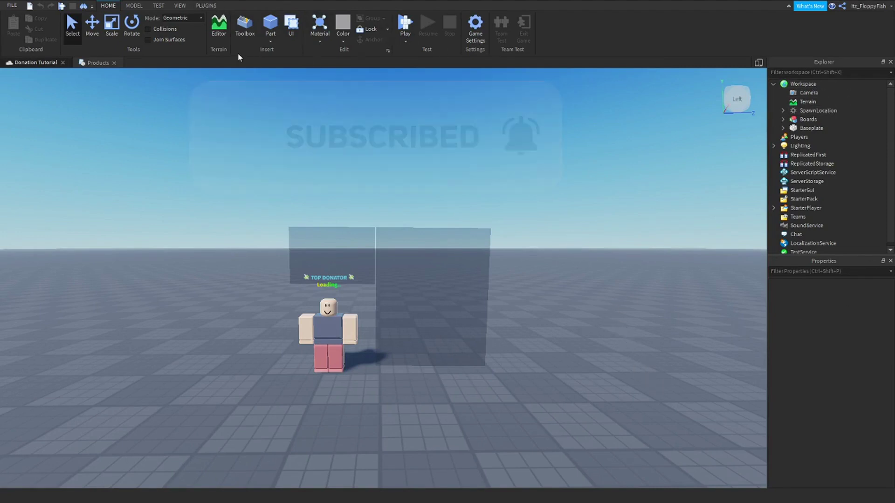
Show the VIEW ribbon's window and view options in the Donation Tutorial place
left_click(178, 7)
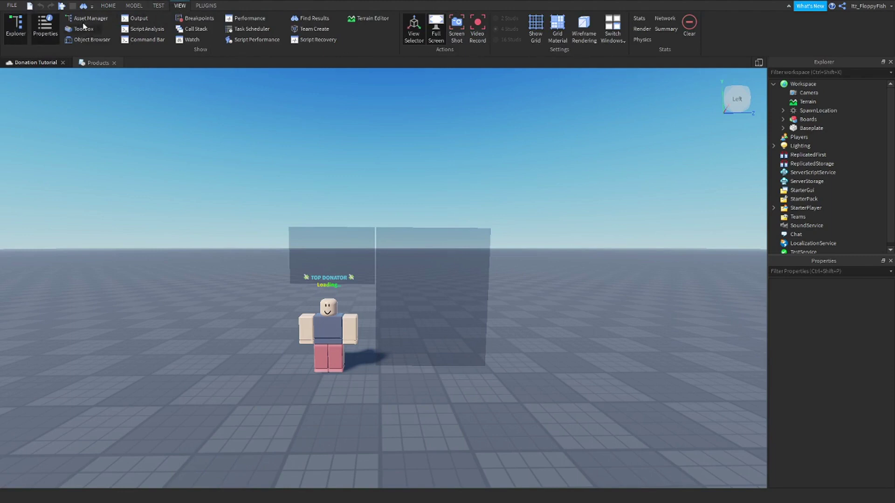
Back on HOME, select the Boards model in the Explorer and expand it to list its contents
left_click(110, 6)
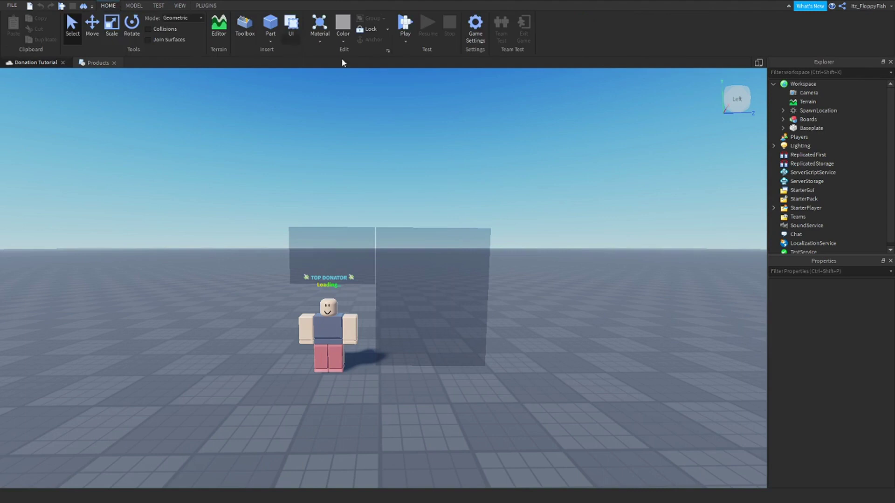
left_click(793, 122)
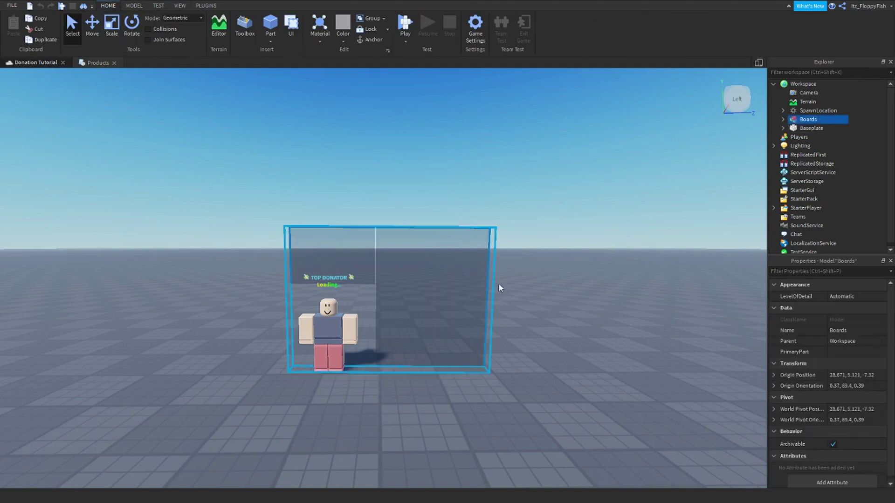
left_click(784, 119)
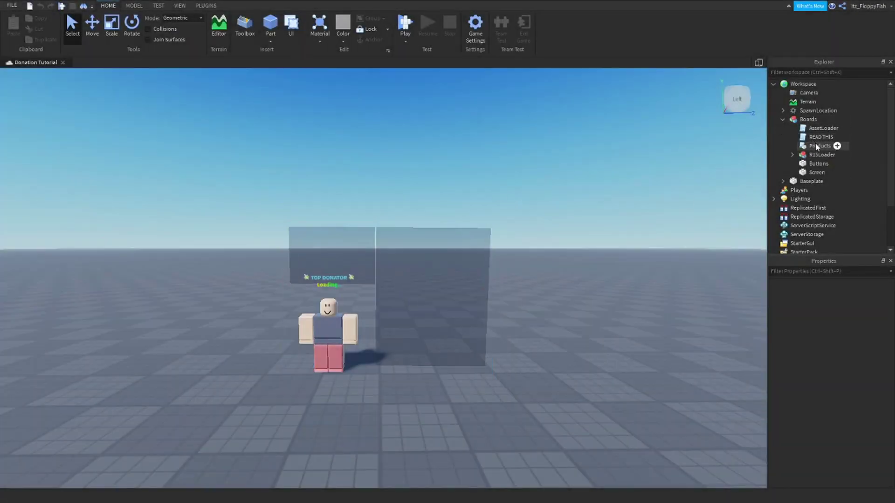
Open the Products script and paste a copy of the lines 35–38 template block onto line 24
double_click(815, 146)
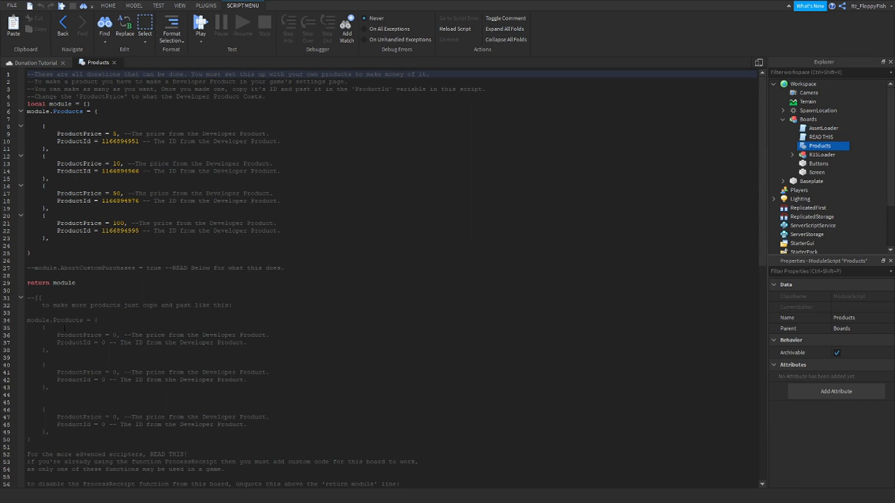
left_click_drag(41, 328, 58, 328)
left_click_drag(124, 329, 245, 352)
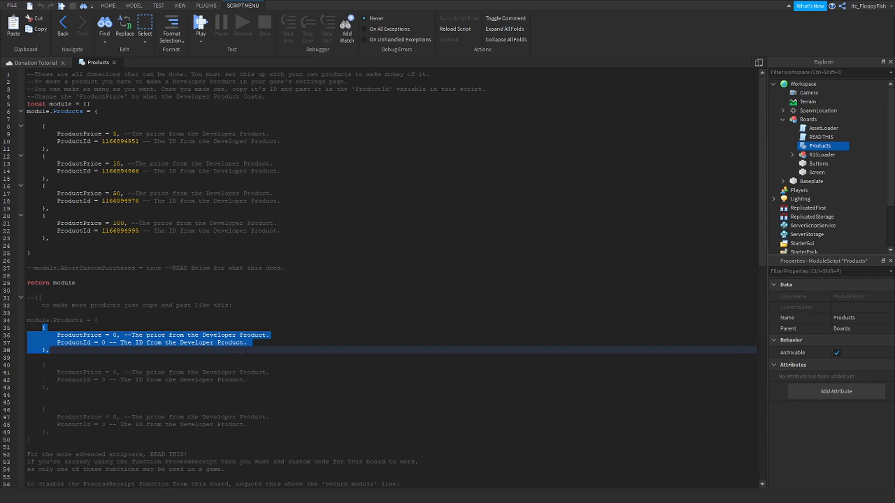
right_click(195, 337)
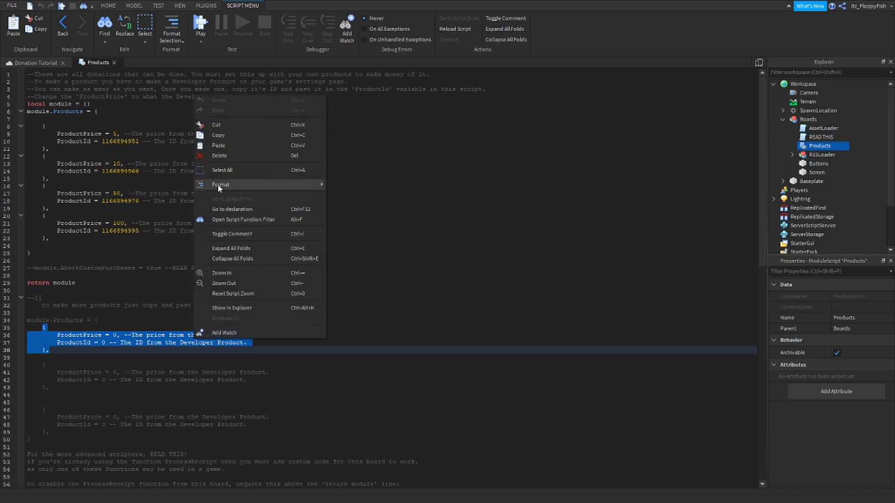
left_click(219, 135)
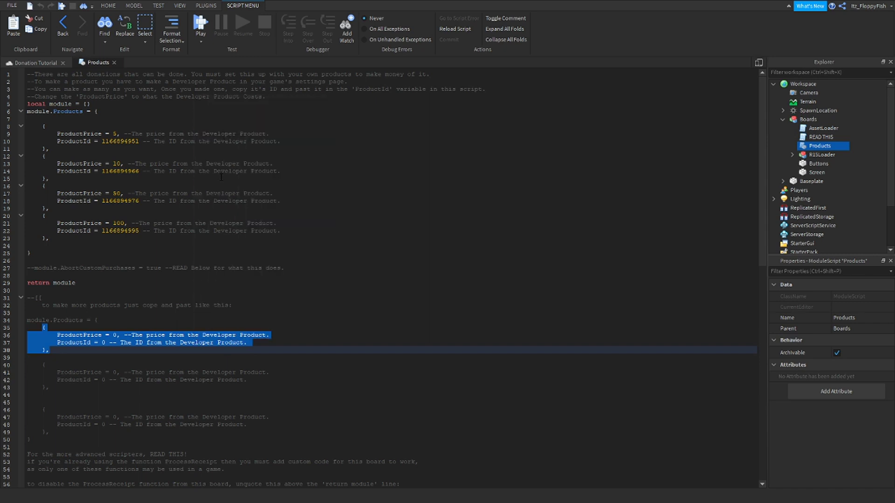
left_click(160, 246)
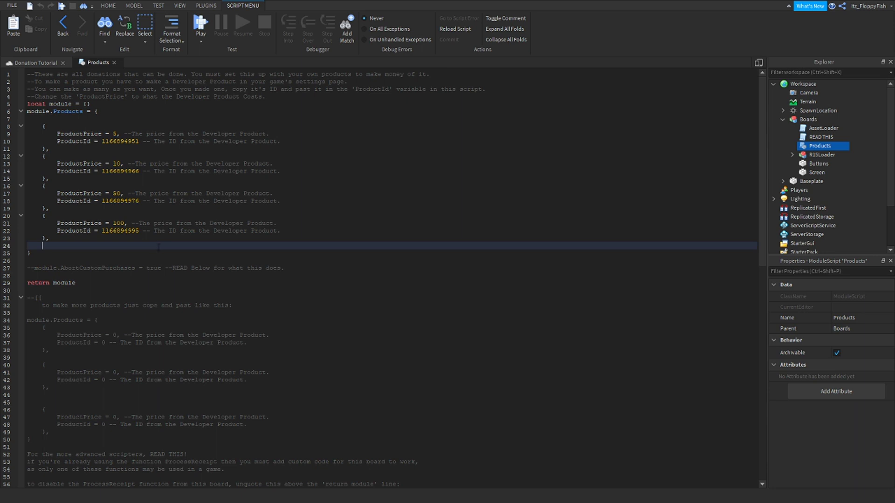
right_click(157, 245)
left_click(187, 293)
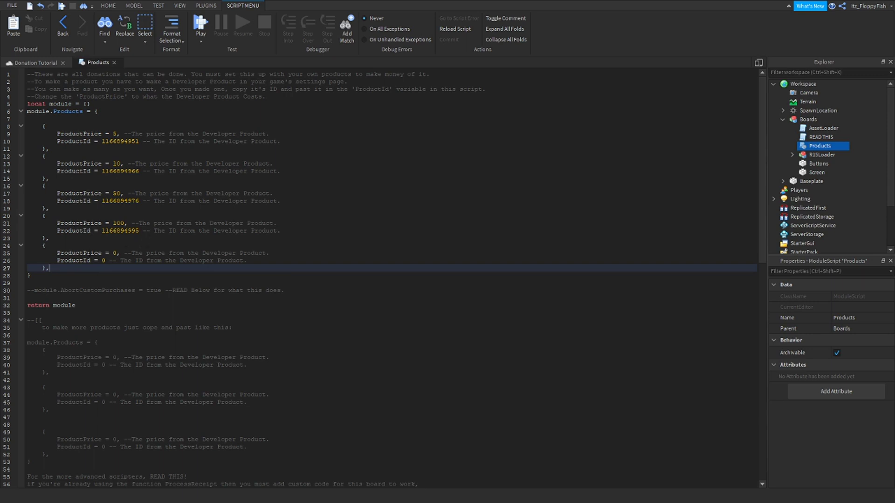
Change the pasted fifth entry's ProductPrice from 0 to 500
left_click(116, 253)
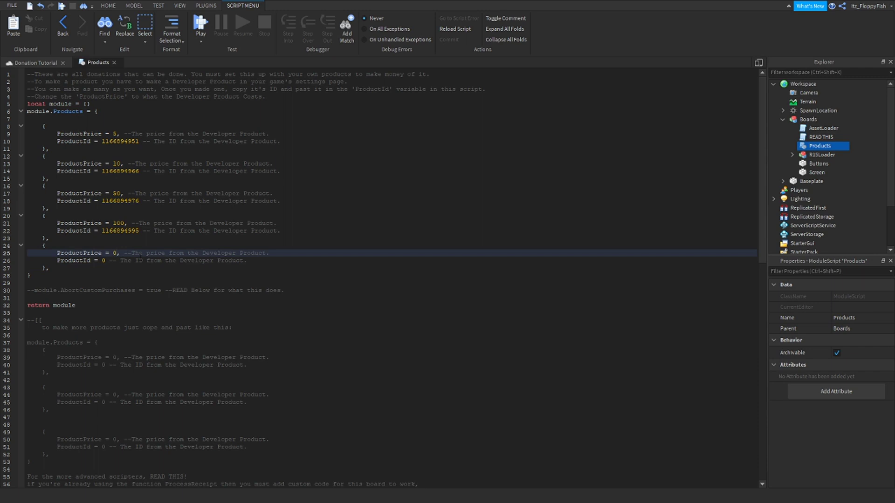
key("BackSpace")
type("500")
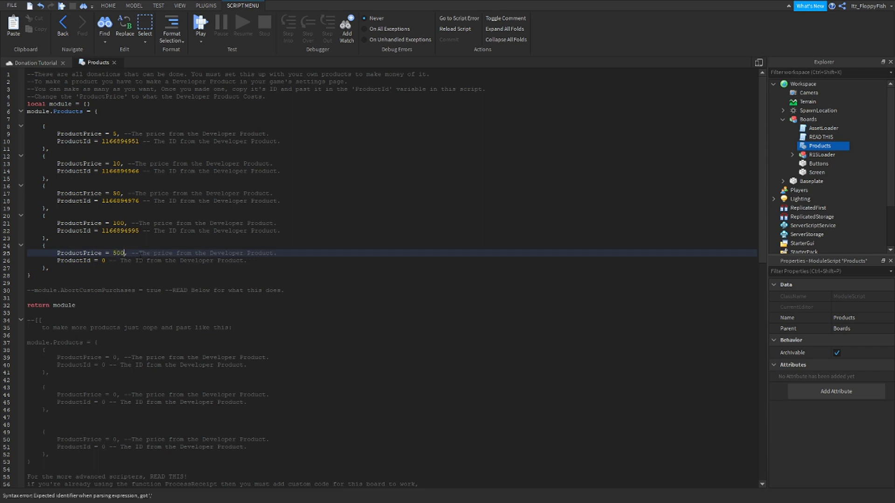
left_click(105, 261)
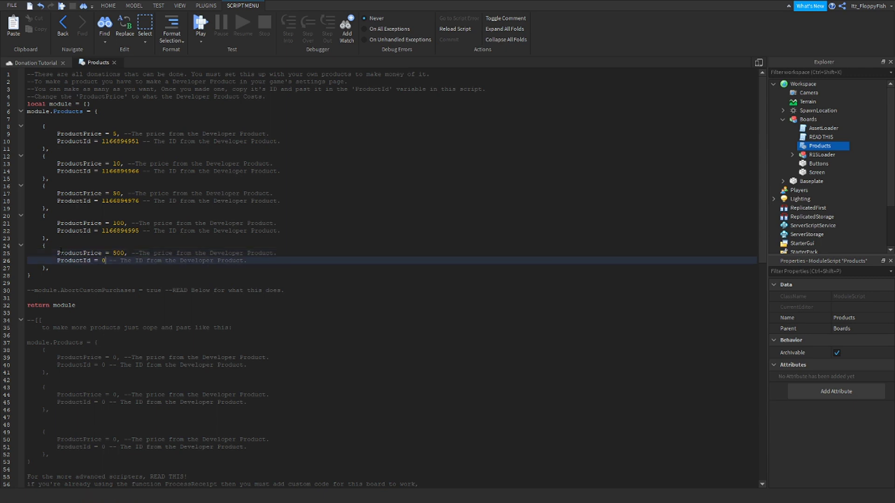
Paste a sixth product entry below it and set its ProductPrice to 1000
left_click(58, 269)
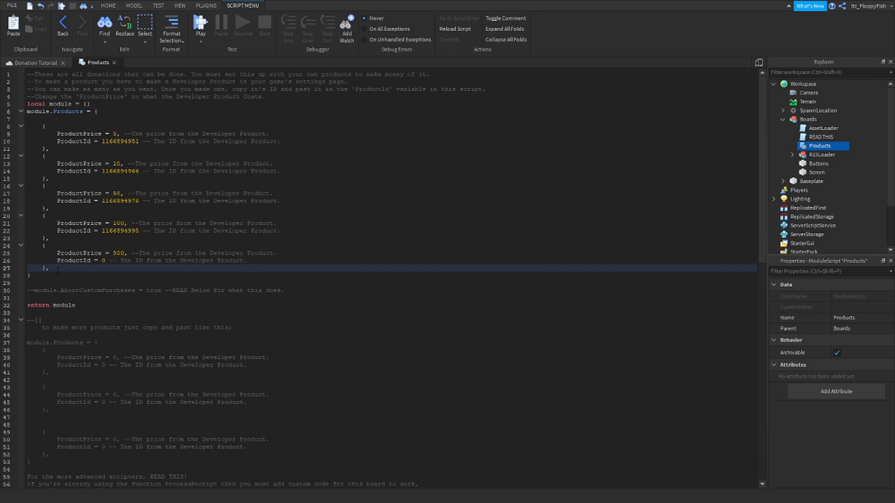
key("Return")
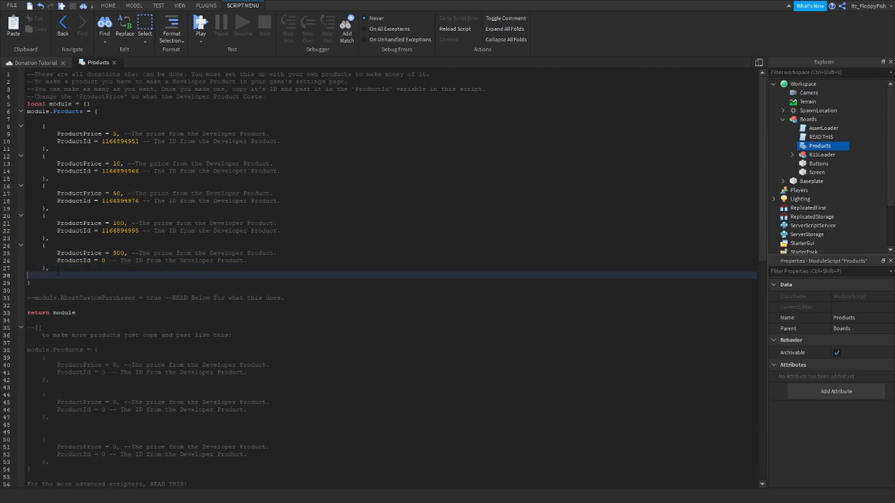
key("ctrl+v")
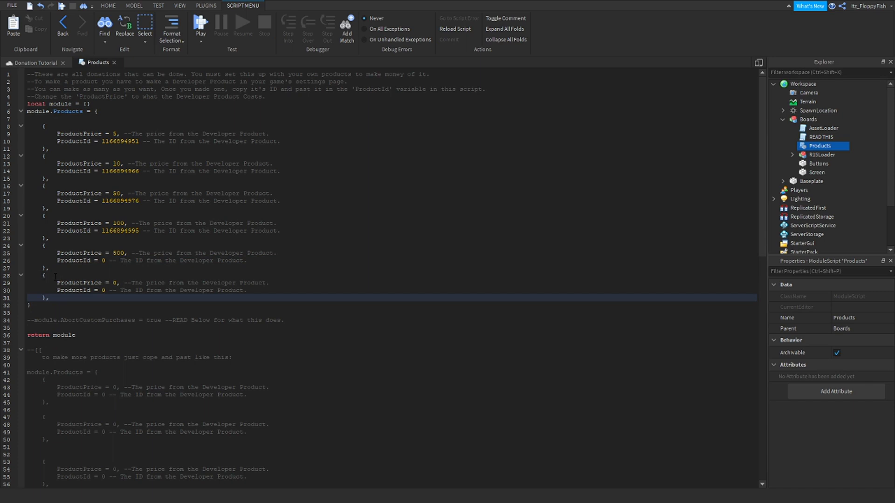
left_click(119, 283)
key("BackSpace")
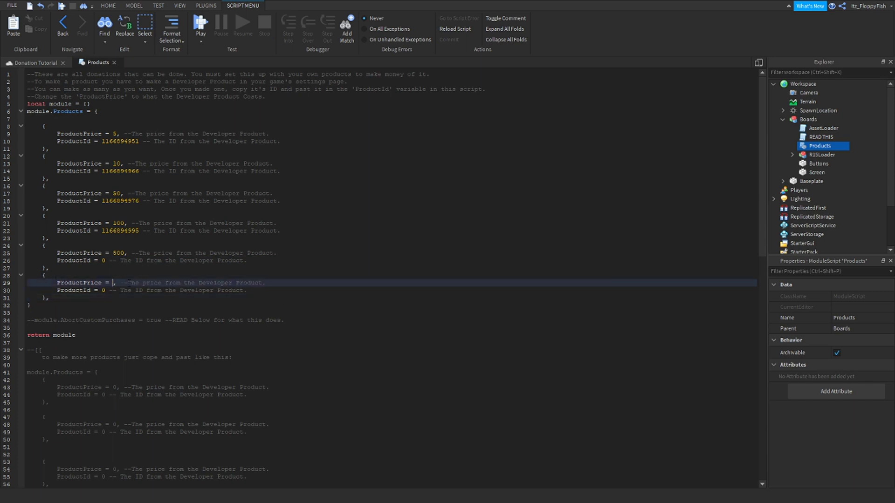
type("1000")
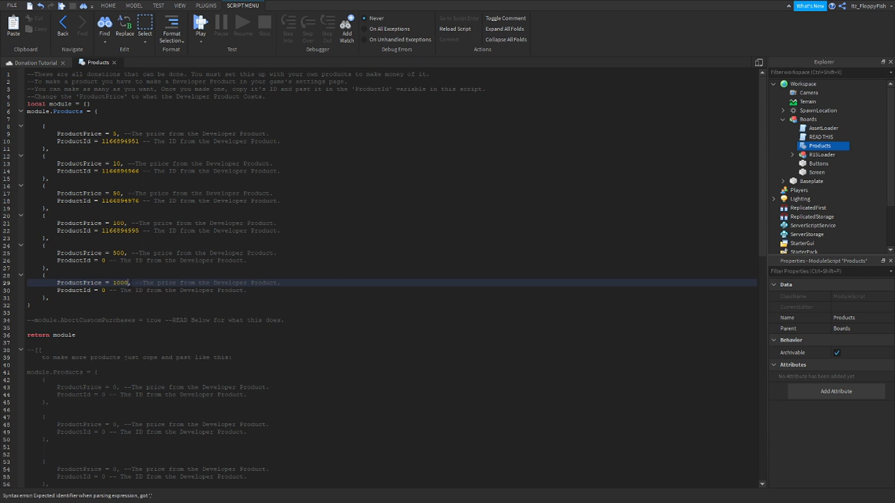
Paste a seventh product entry and set its ProductPrice to 5000
left_click(105, 297)
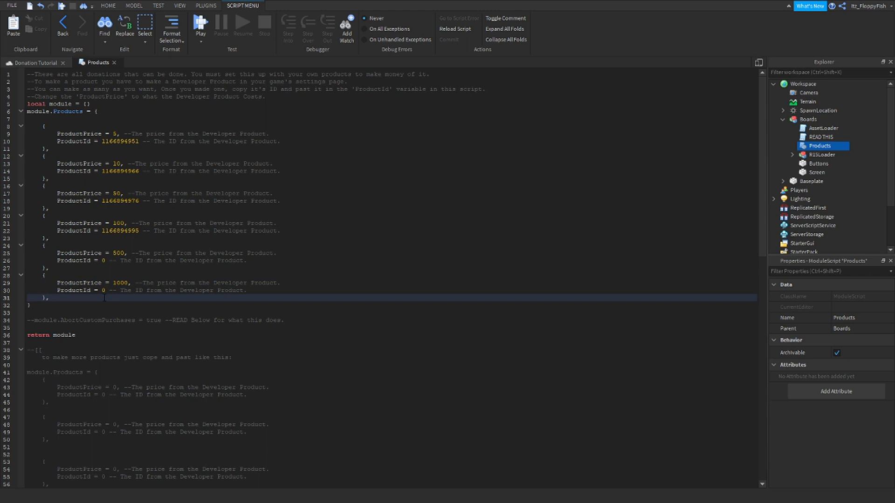
key("Return")
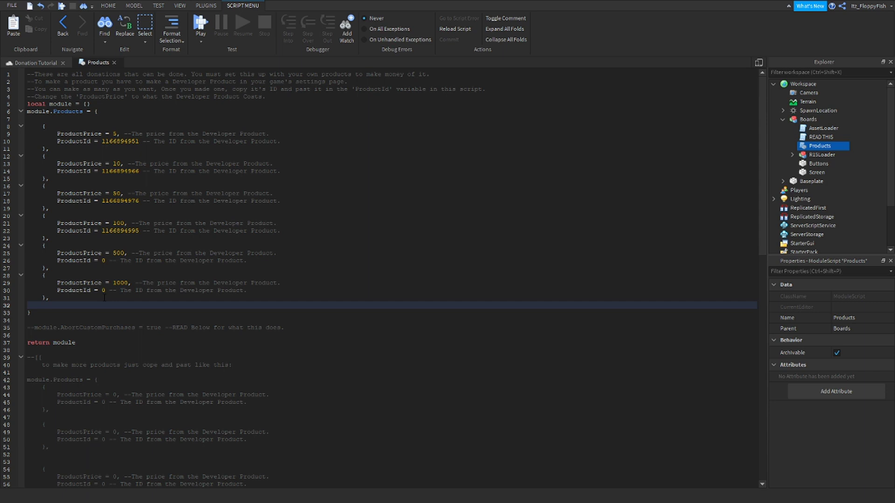
key("ctrl+v")
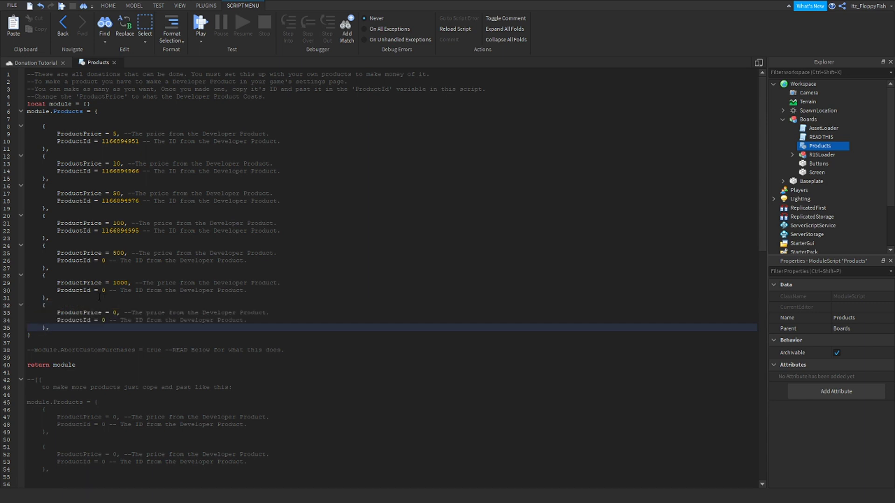
left_click(116, 313)
key("BackSpace")
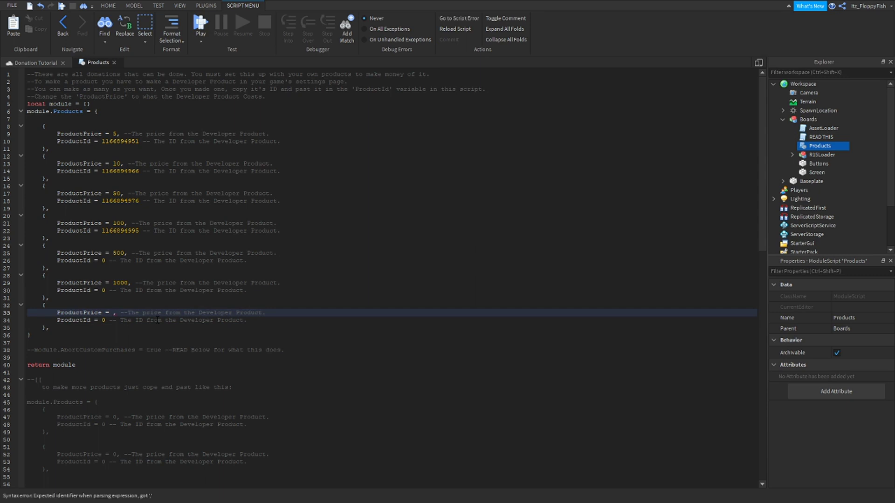
type("5000")
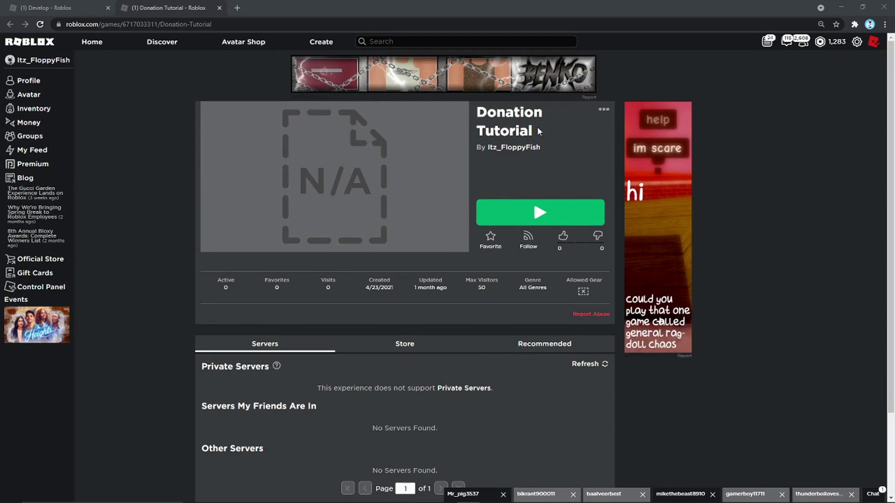
Choose Configure this Place from the Donation Tutorial page's options menu
left_click(604, 113)
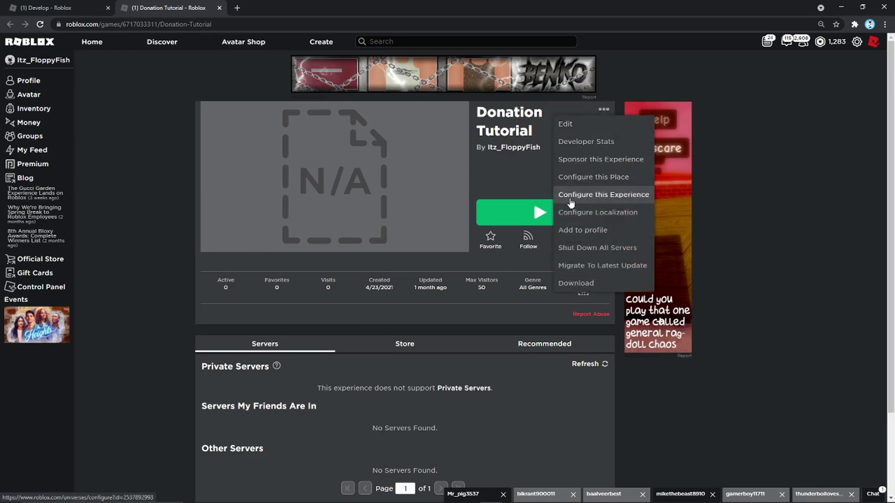
left_click(590, 182)
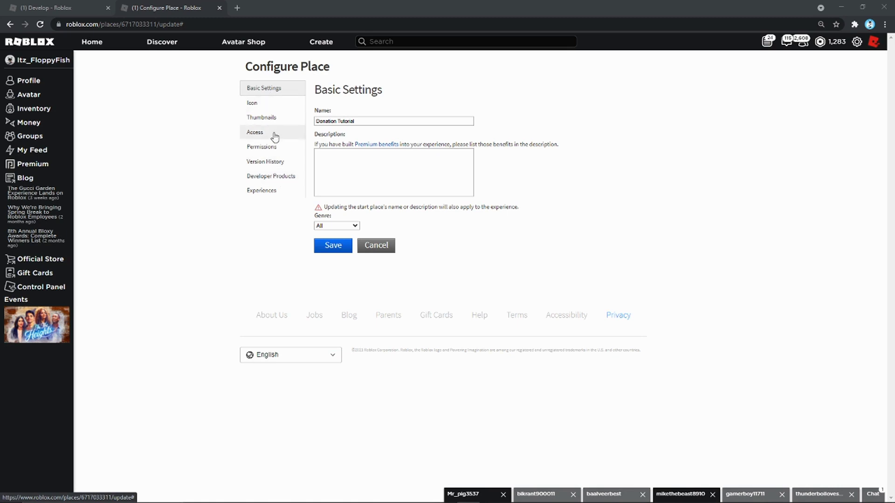
In Developer Products, create the 500 Robux product with its name and price
left_click(279, 176)
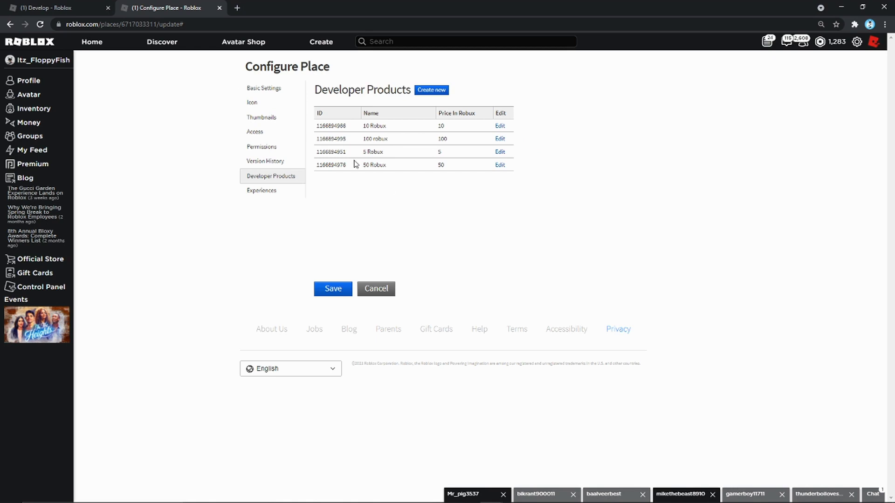
left_click(438, 92)
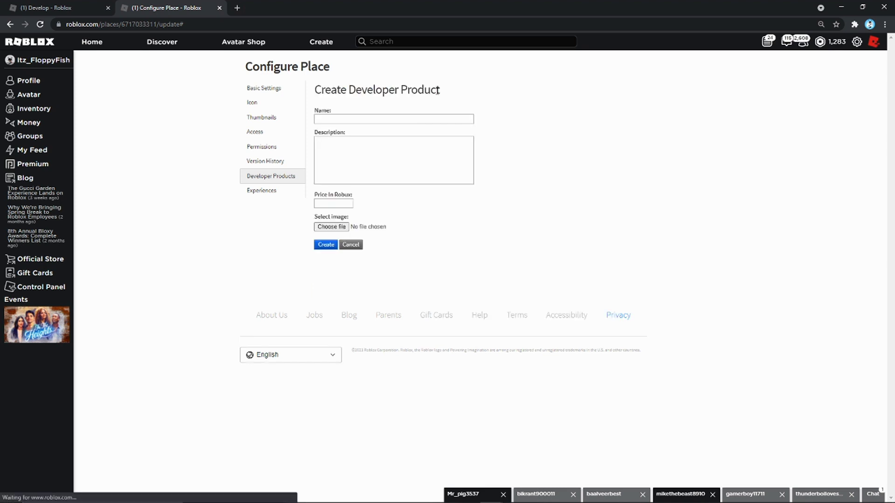
left_click(411, 117)
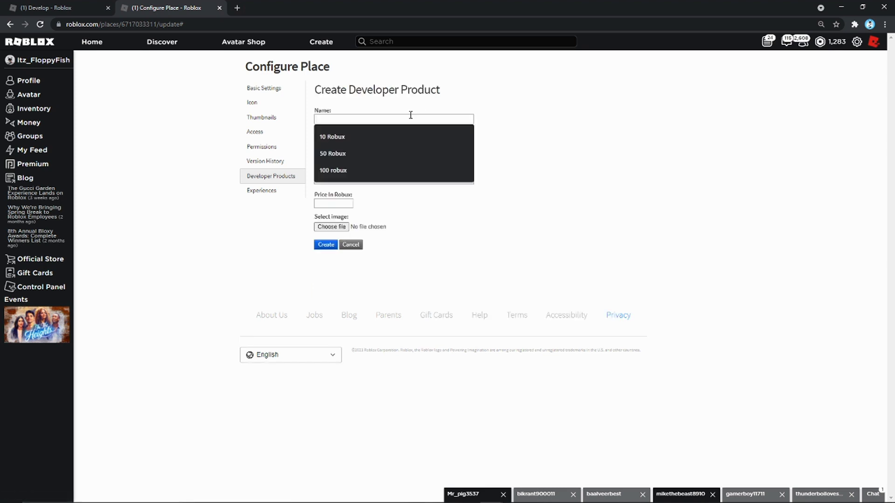
type("500")
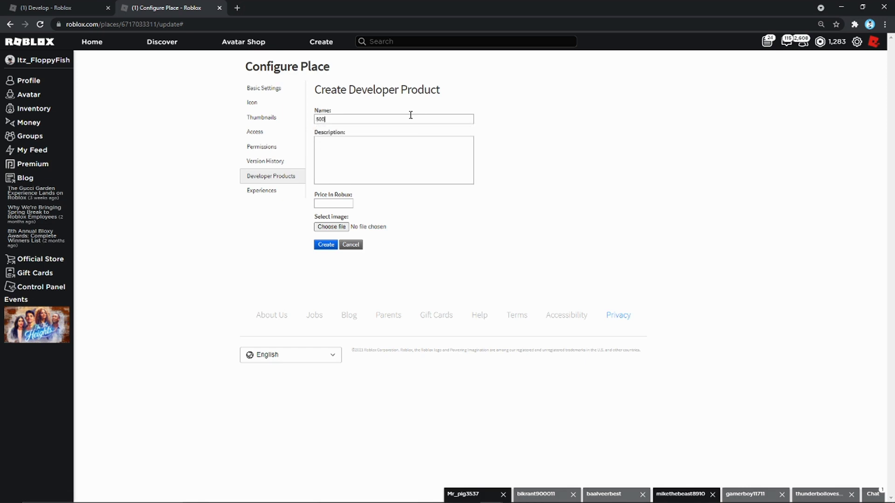
type(" Robux")
left_click(342, 204)
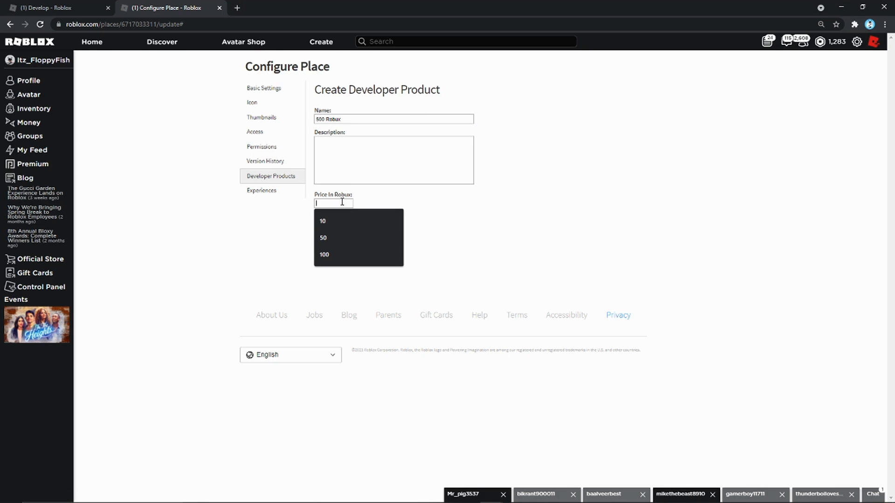
type("5000")
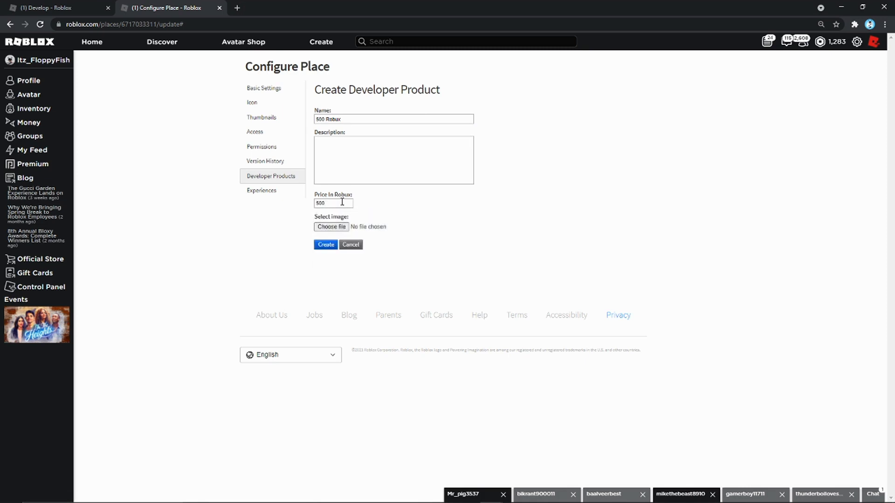
left_click(331, 246)
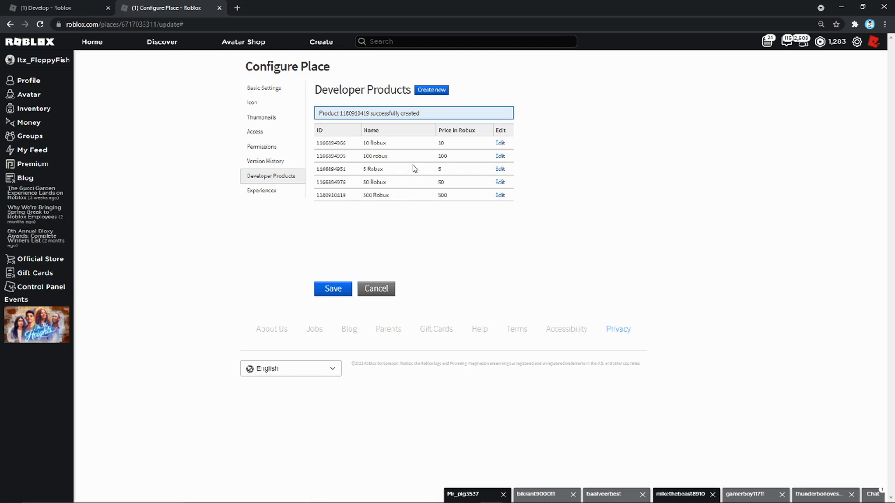
Create a second developer product named 1000 priced at 1000 Robux
left_click(430, 90)
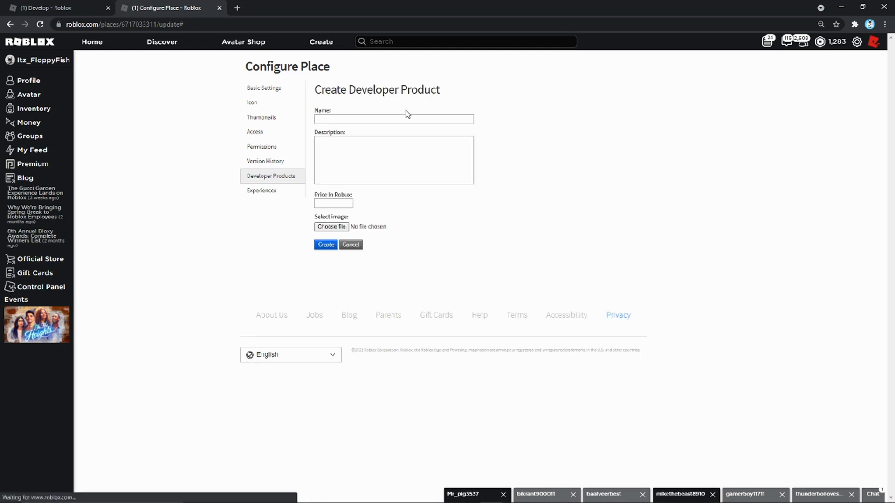
left_click(377, 119)
type("1000 Robux")
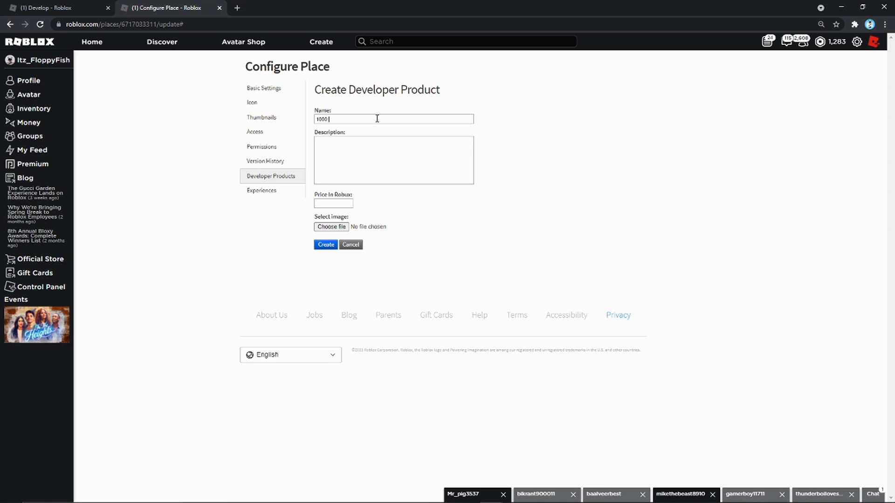
left_click(337, 205)
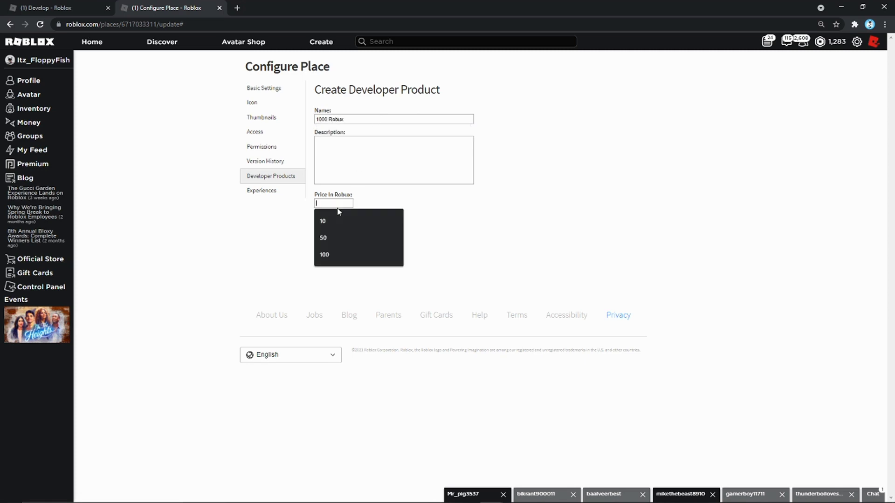
type("1000")
left_click(326, 245)
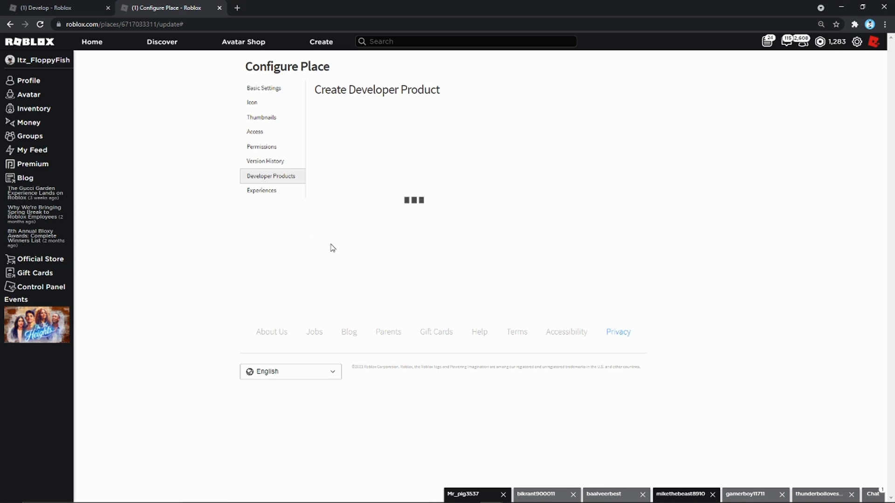
Create the 5000 Robux product priced 5000, then save the configuration
left_click(434, 91)
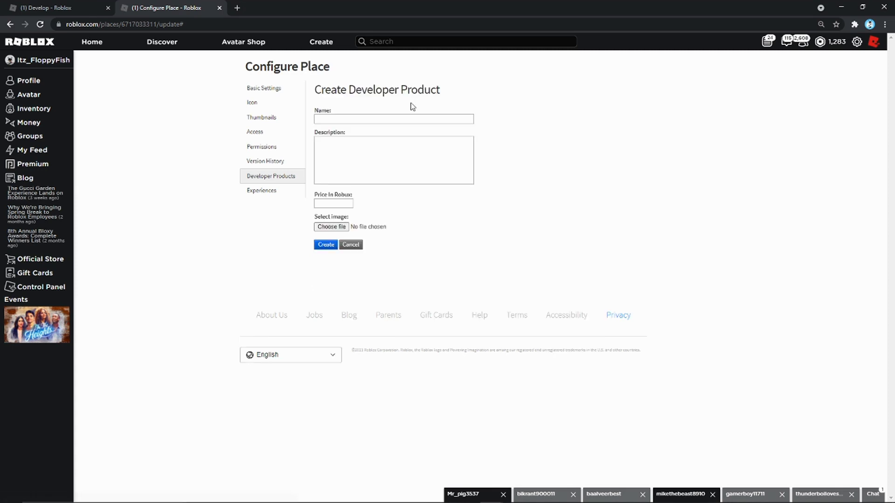
left_click(390, 117)
type("5000 Robux")
left_click(331, 204)
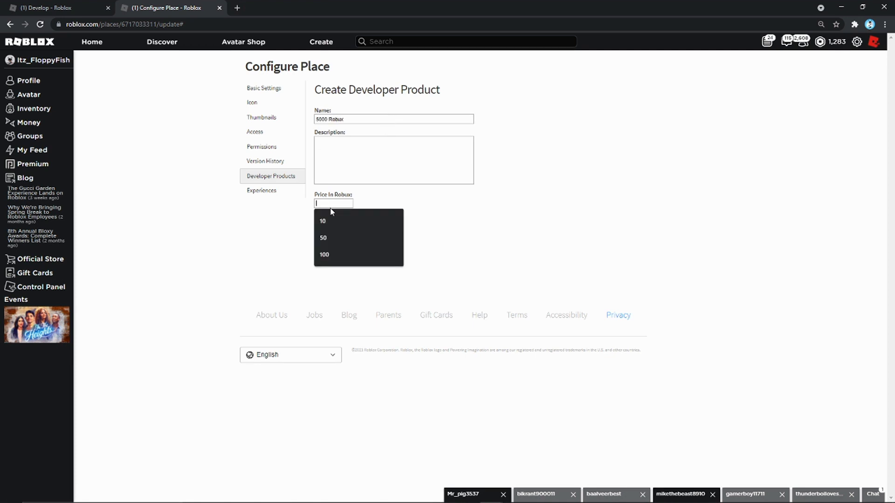
type("5000")
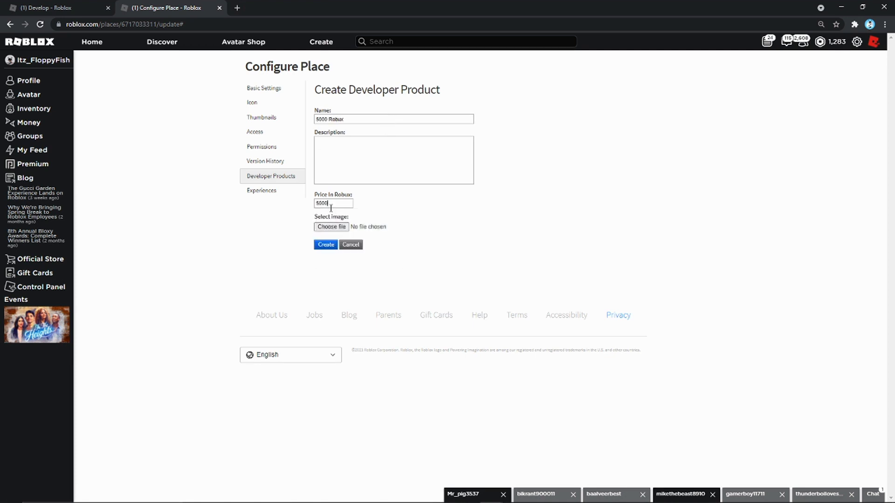
left_click(332, 245)
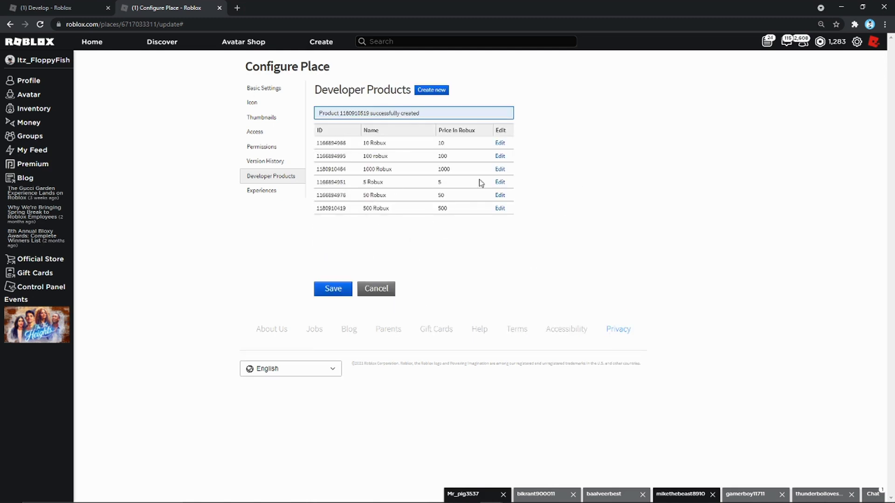
left_click(338, 289)
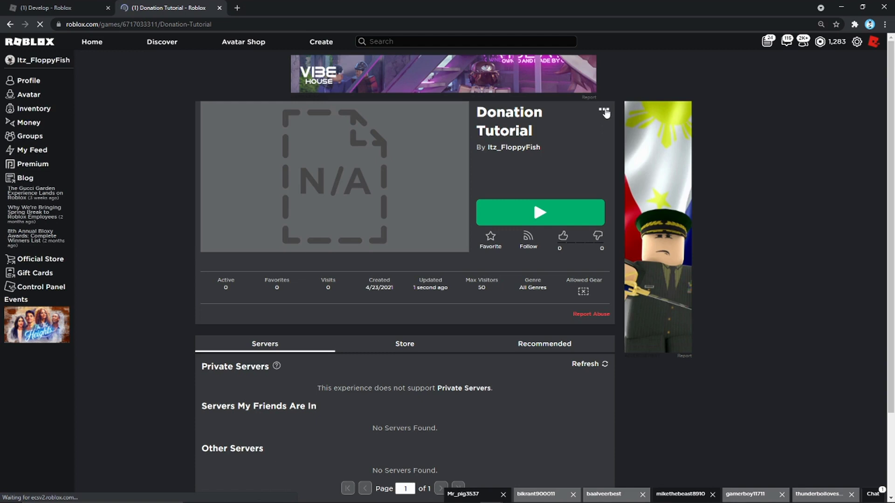
Reopen Configure this Place and show the Developer Products list
left_click(604, 111)
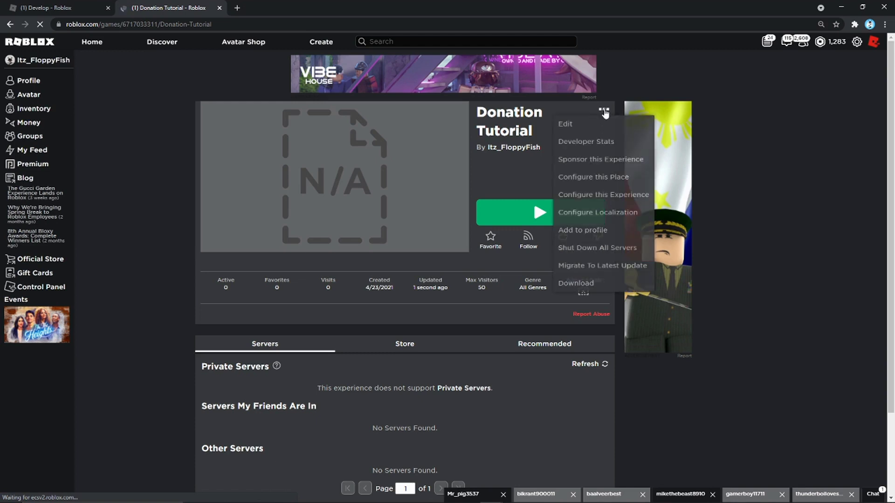
left_click(604, 177)
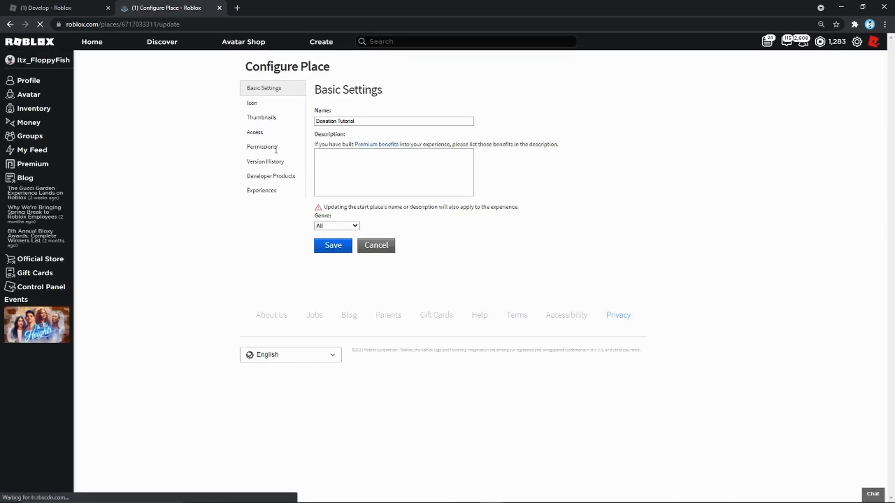
left_click(268, 179)
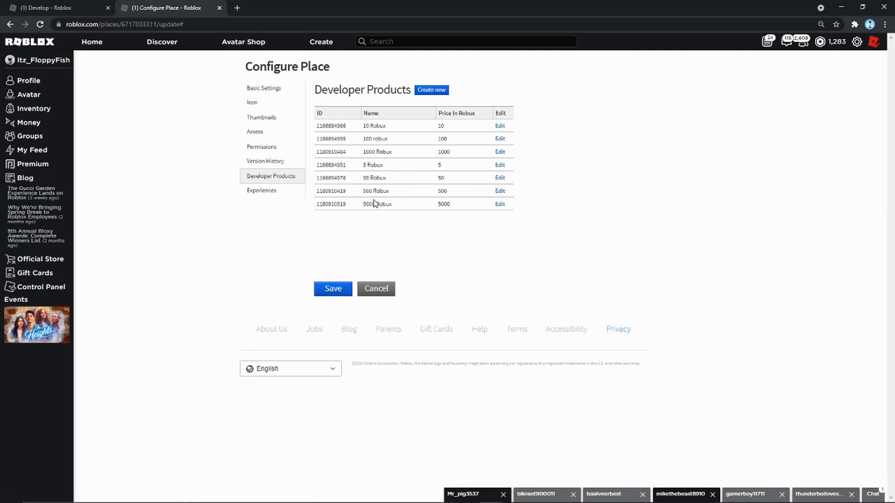
Copy the 500 Robux product's ID from the list
double_click(336, 191)
right_click(335, 192)
left_click(350, 196)
mouse_move(522, 497)
mouse_move(580, 498)
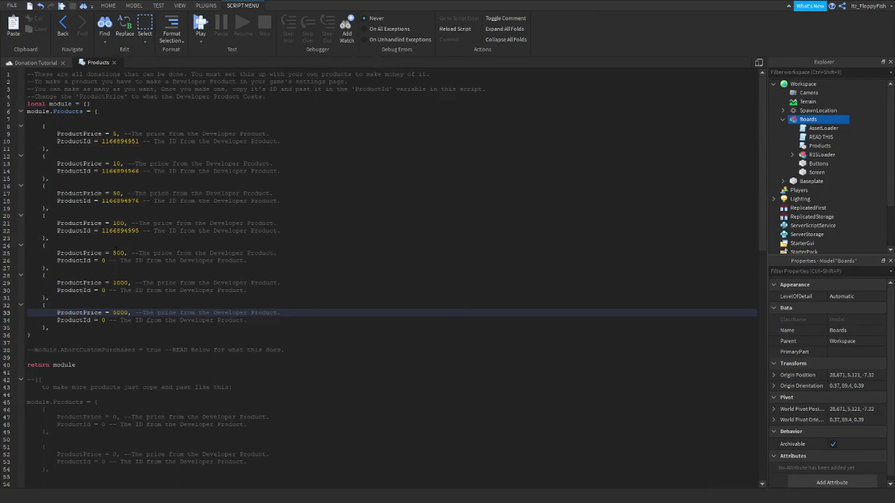
left_click(106, 259)
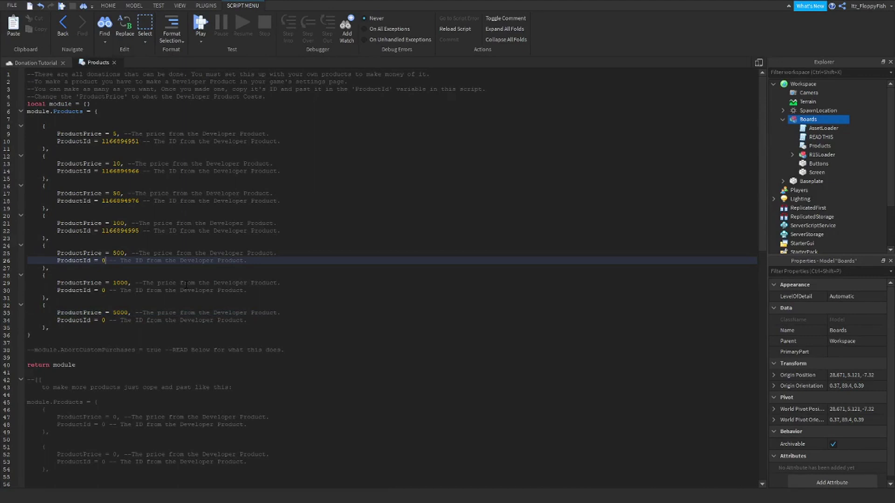
key("BackSpace")
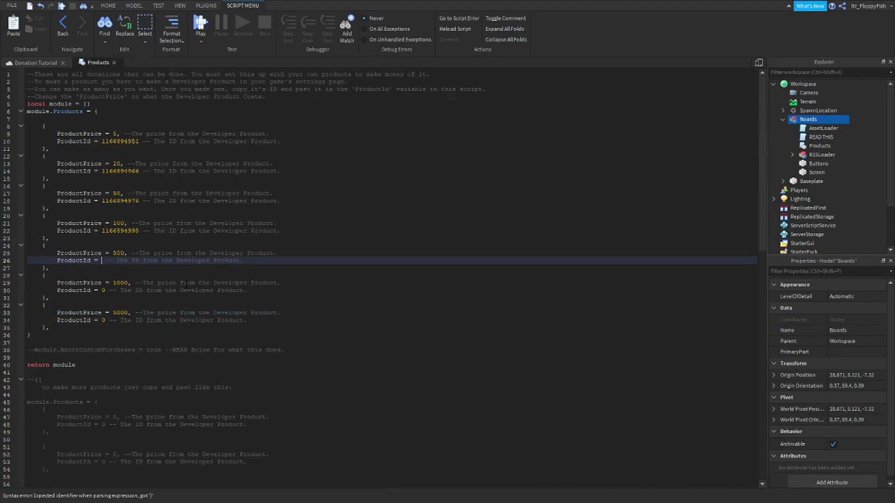
right_click(102, 260)
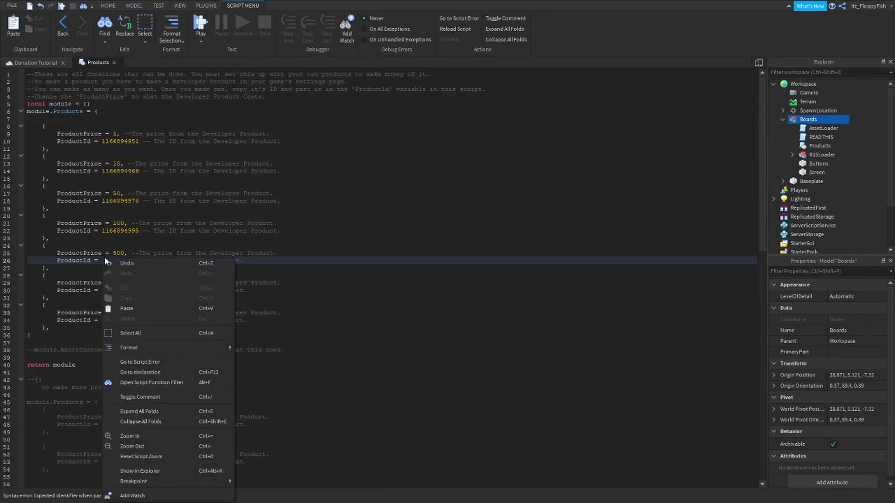
left_click(132, 305)
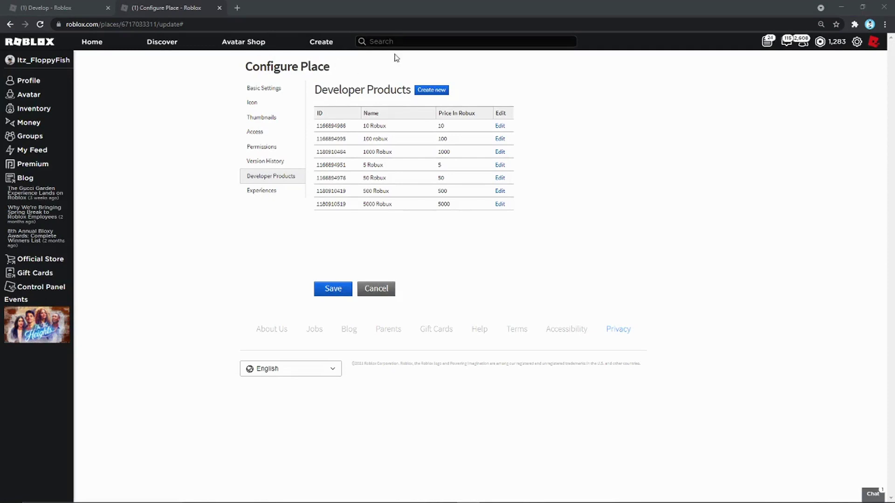
double_click(344, 152)
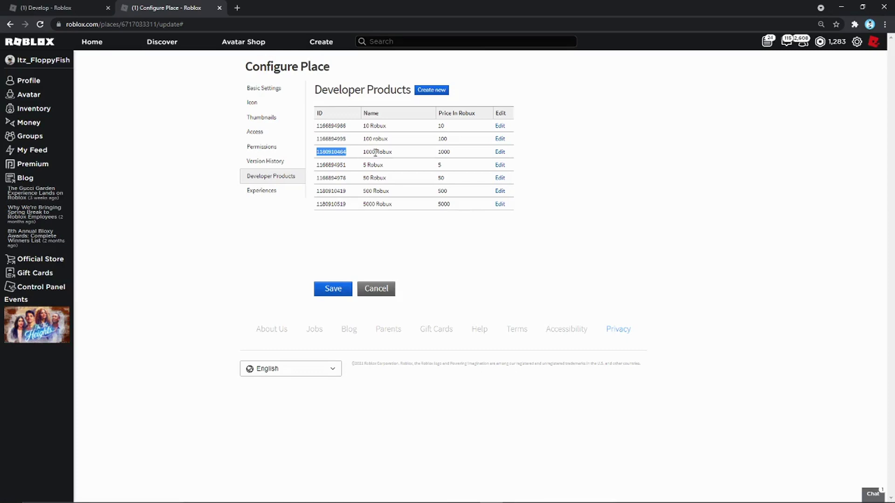
right_click(340, 152)
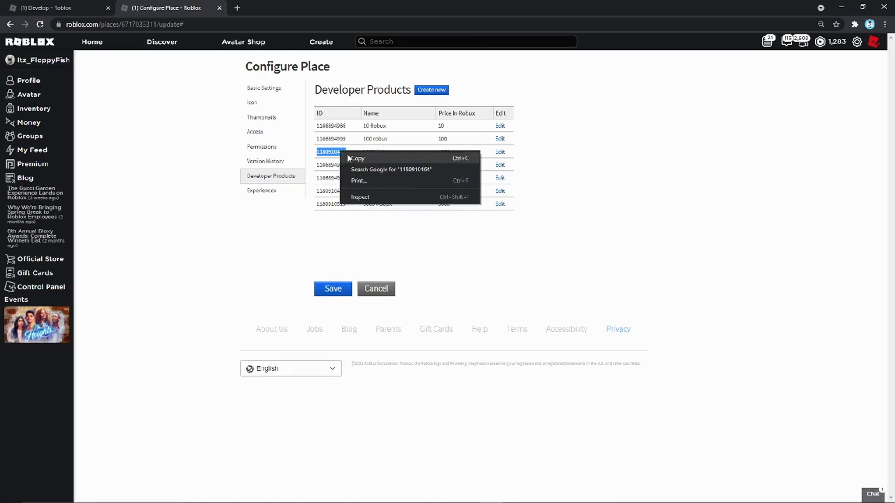
left_click(351, 158)
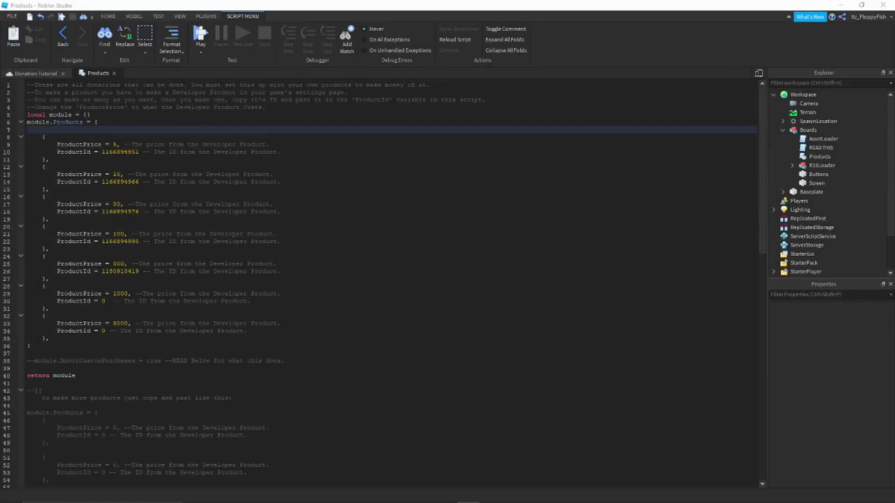
left_click(105, 301)
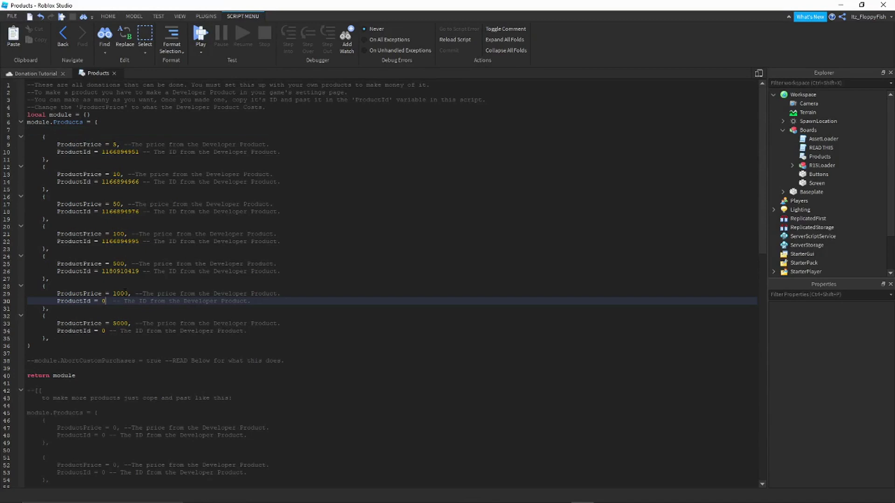
key("BackSpace")
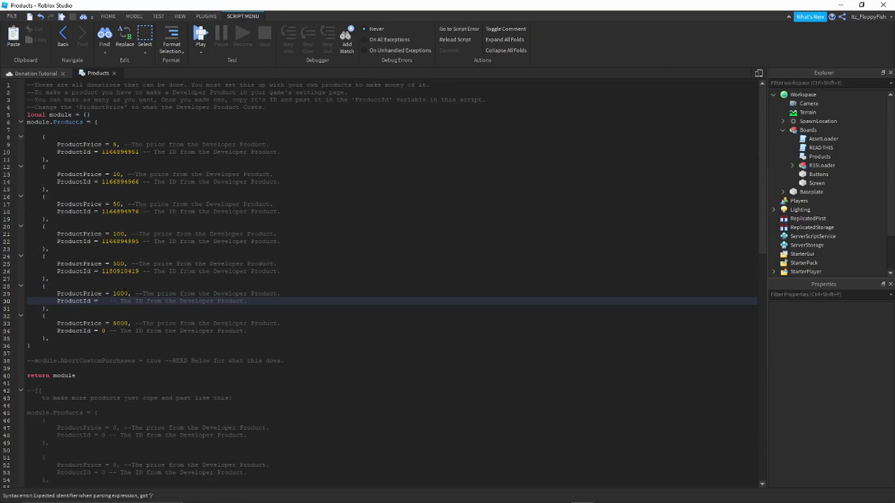
key("ctrl+v")
left_click(110, 331)
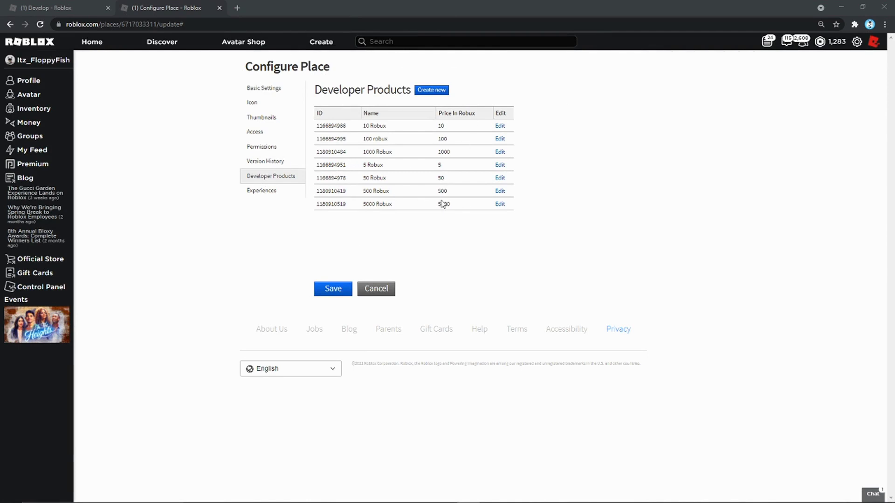
double_click(330, 203)
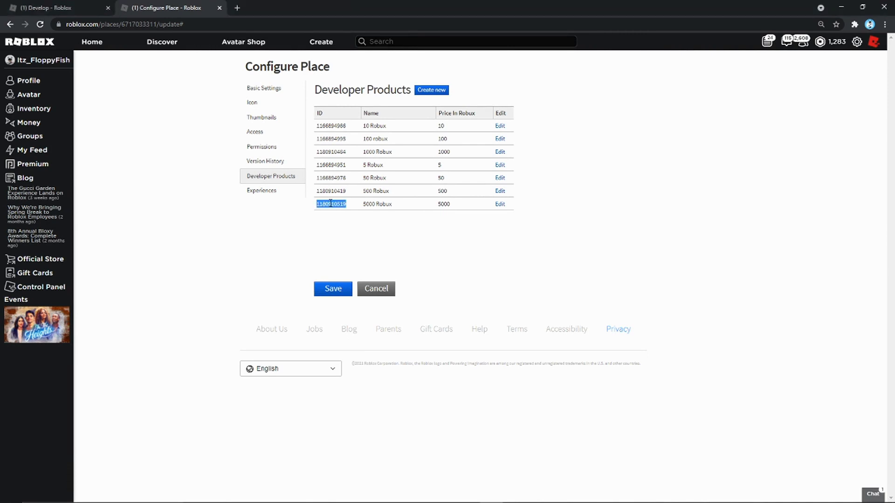
right_click(330, 203)
left_click(340, 210)
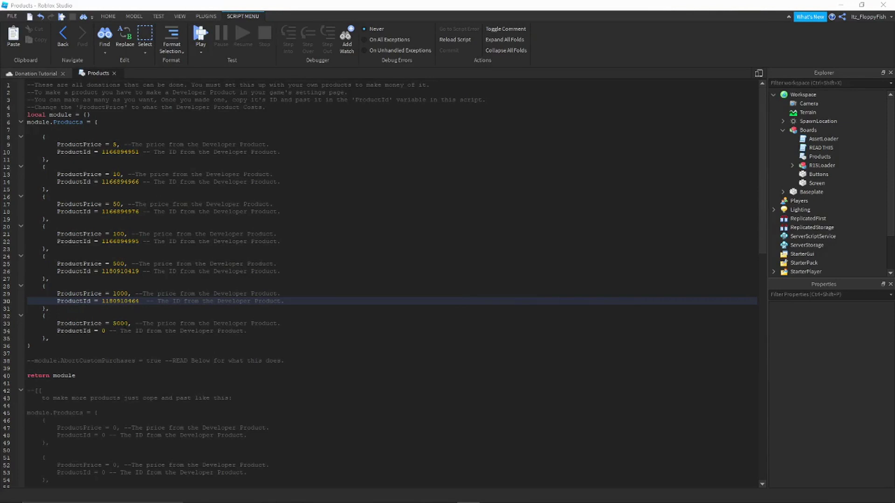
left_click(106, 331)
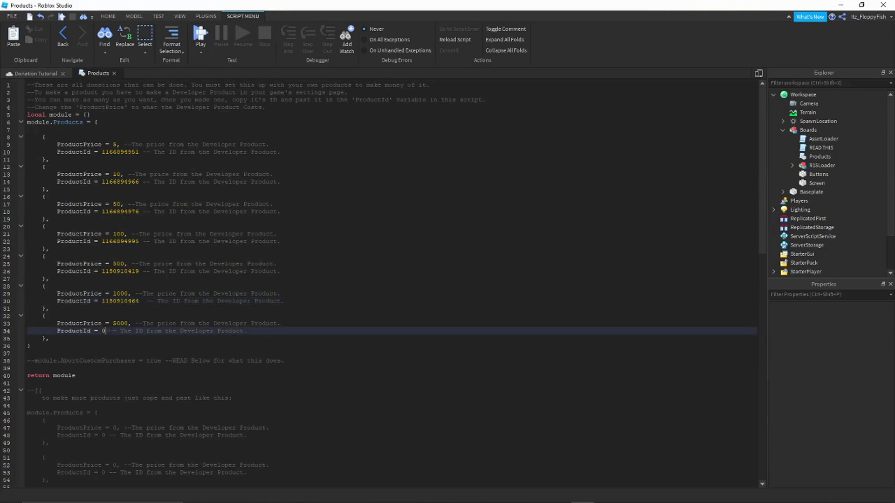
key("BackSpace")
key("ctrl+v")
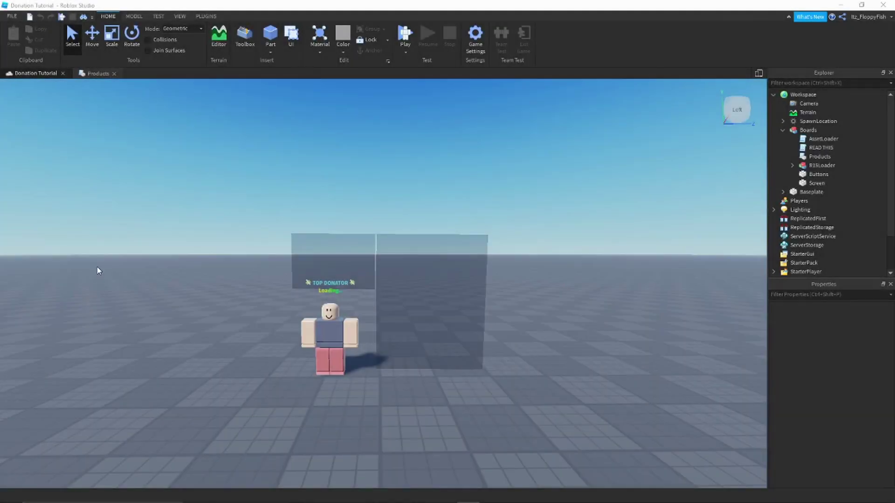
Publish the Donation Tutorial place to Roblox from the FILE menu
left_click(14, 17)
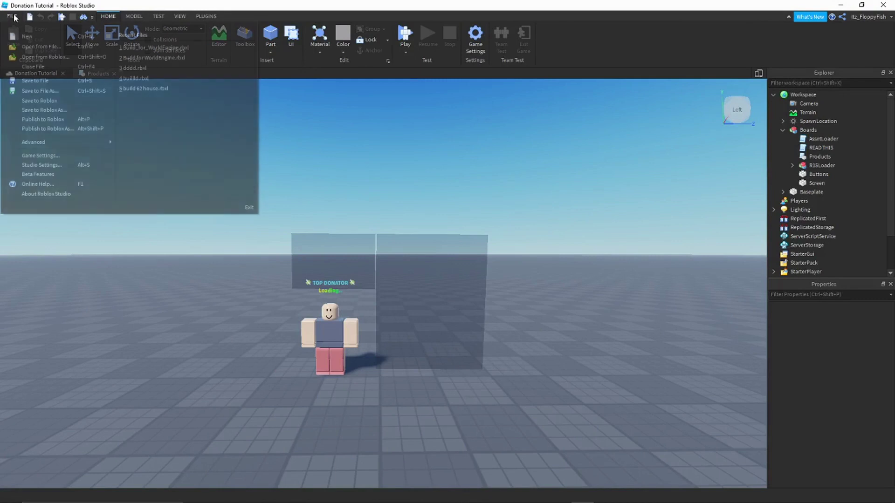
left_click(57, 120)
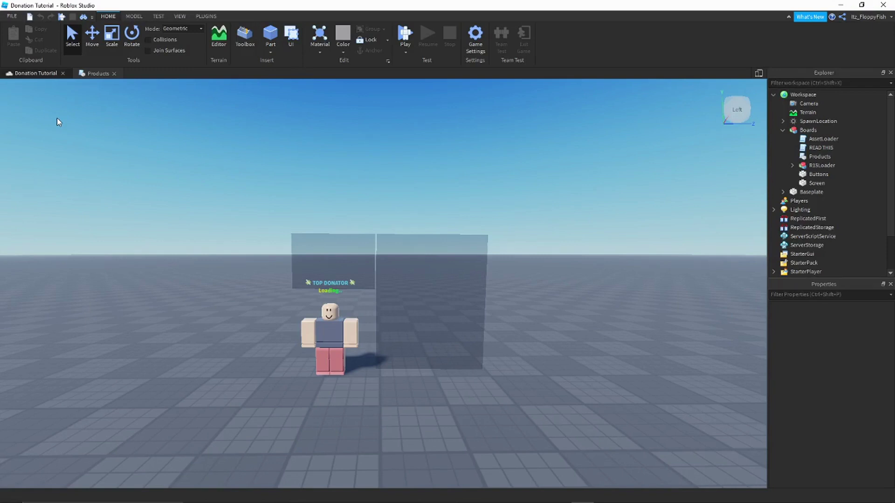
left_click(12, 16)
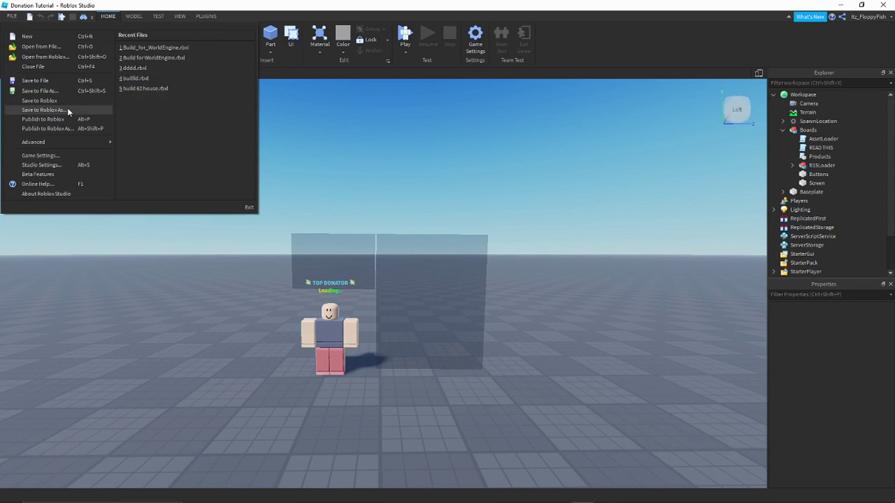
left_click(66, 119)
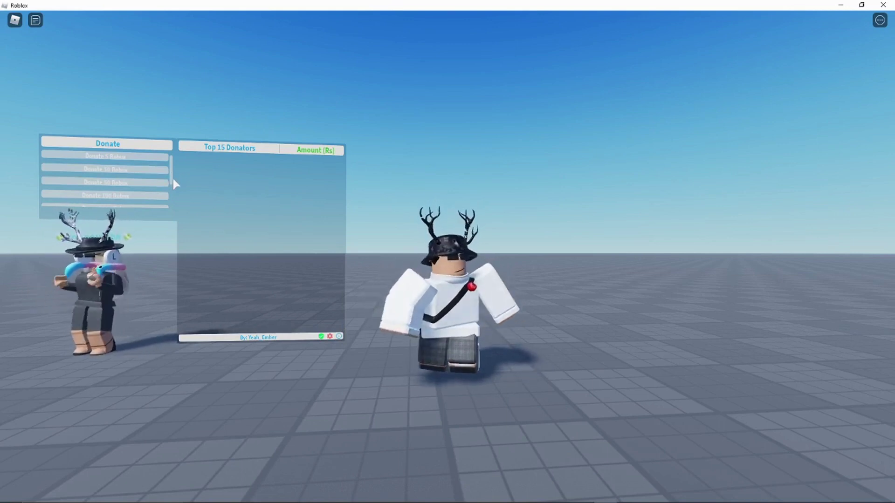
Walk to the donation board and test the Donate 5000 Robux button, cancelling its prompt
scroll(121, 186, "down", 3)
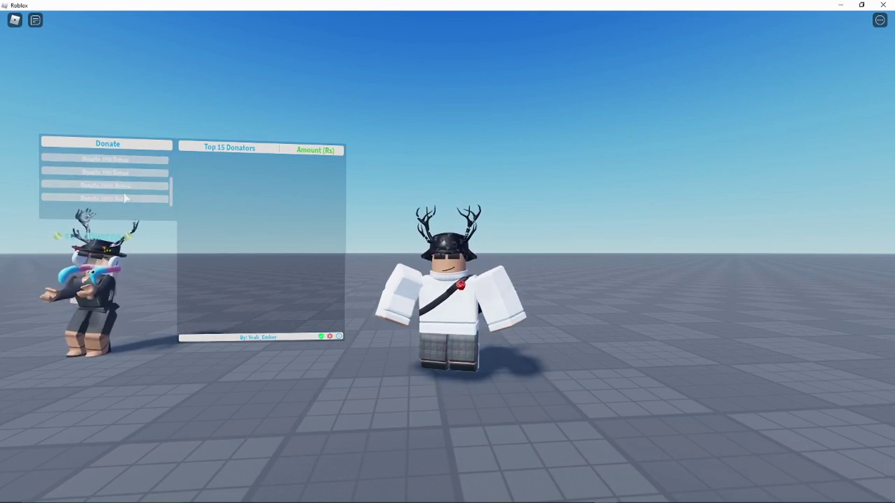
scroll(122, 177, "up", 3)
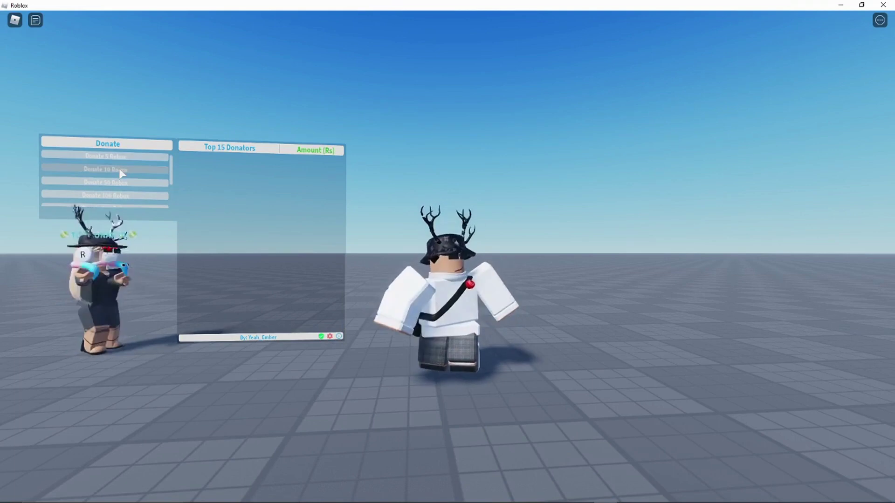
scroll(111, 168, "down", 3)
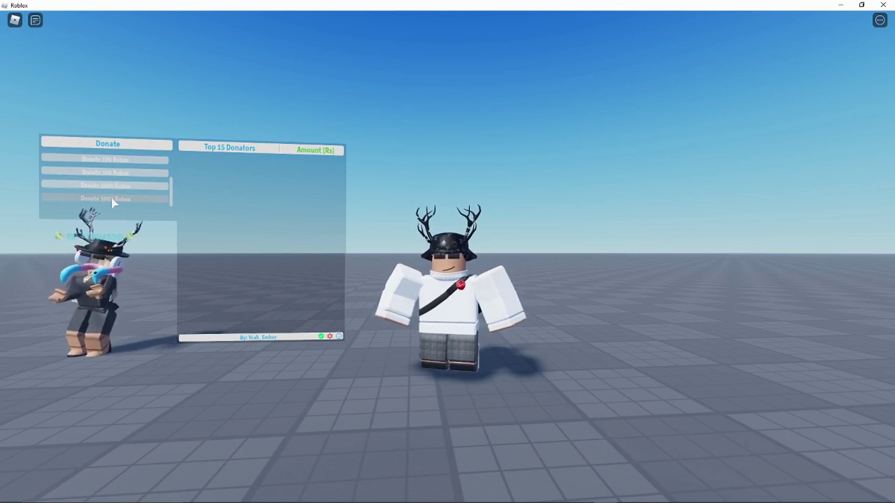
key("a")
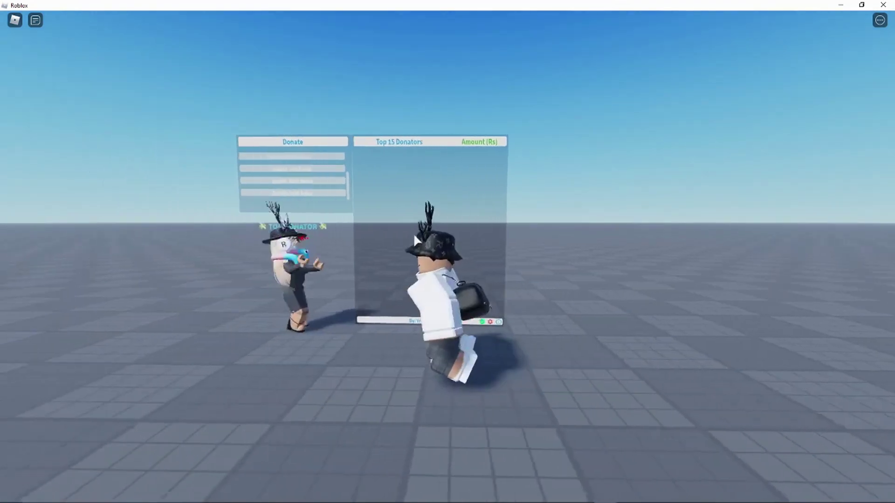
left_click(345, 187)
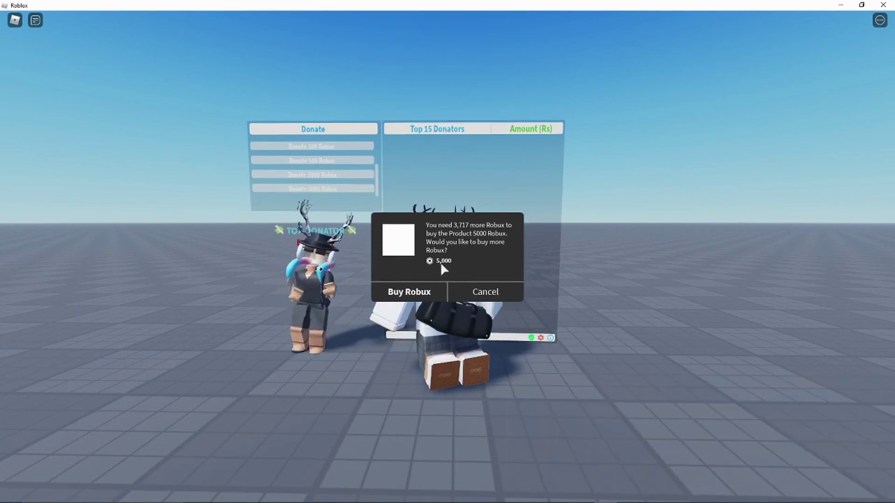
left_click(476, 291)
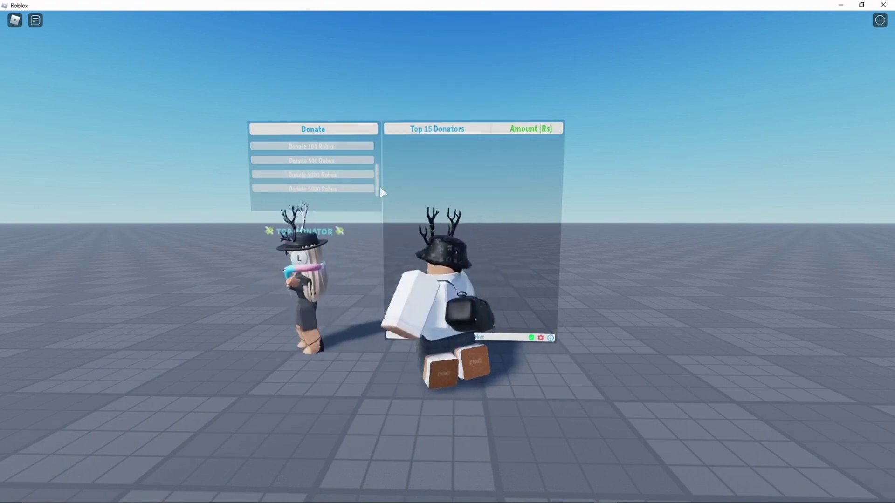
Test the Donate 1000 and 500 Robux buttons, cancelling each purchase prompt
left_click(349, 175)
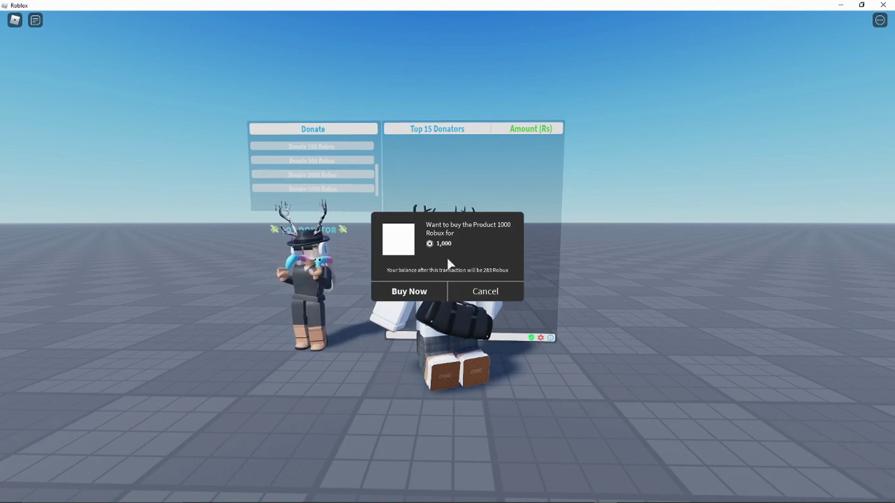
left_click(499, 297)
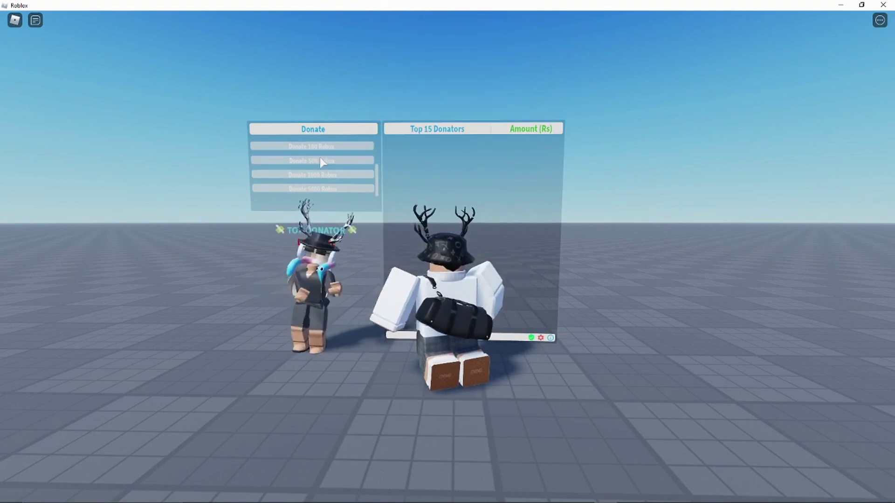
left_click(334, 163)
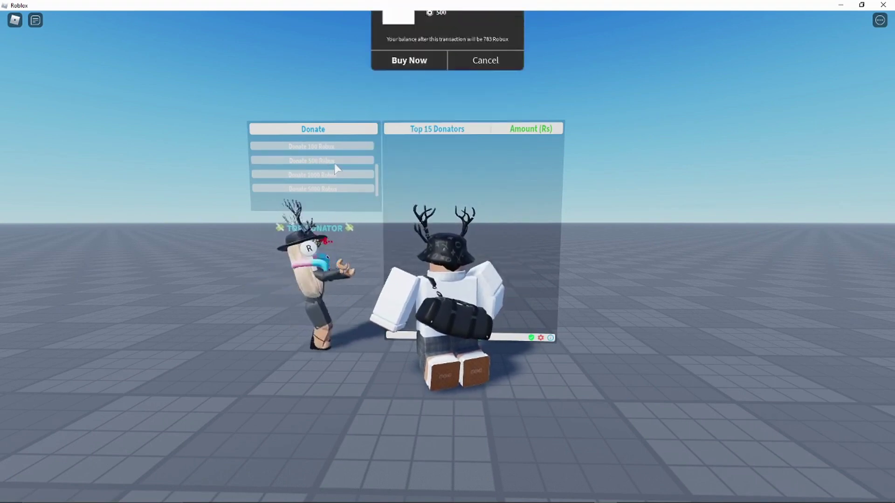
left_click(490, 284)
right_click_drag(490, 284, 492, 283)
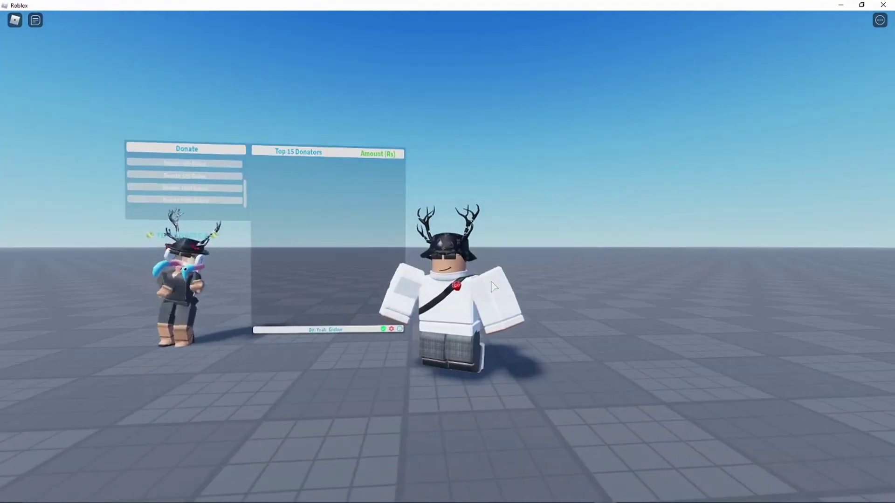
right_click_drag(494, 287, 495, 285)
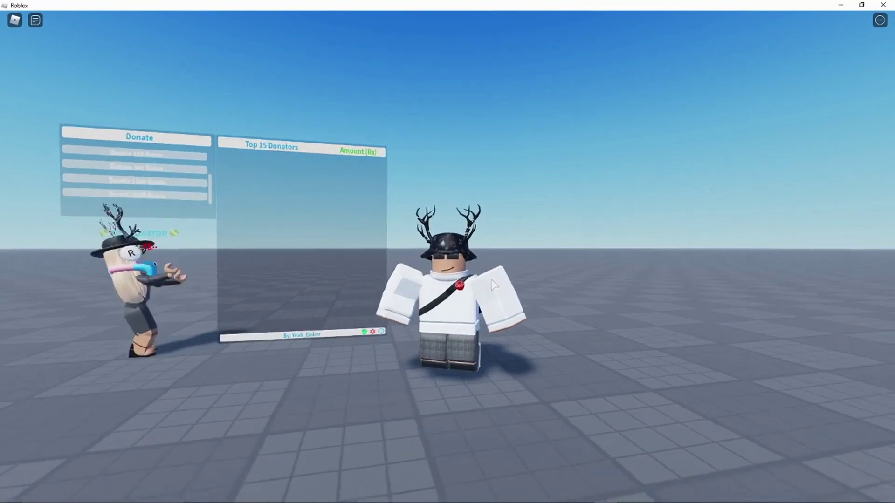